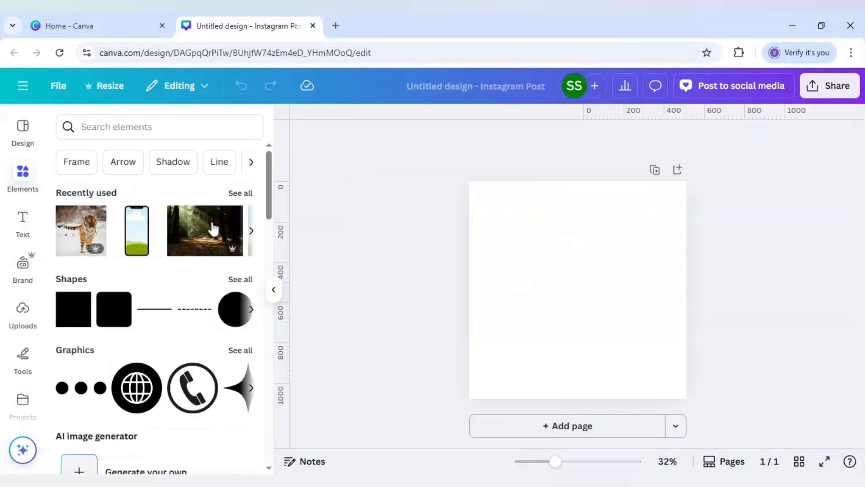
Add the sunlit forest path photo from Recently used to the blank square page.
{"action": "left_click", "coordinate": [233, 217]}
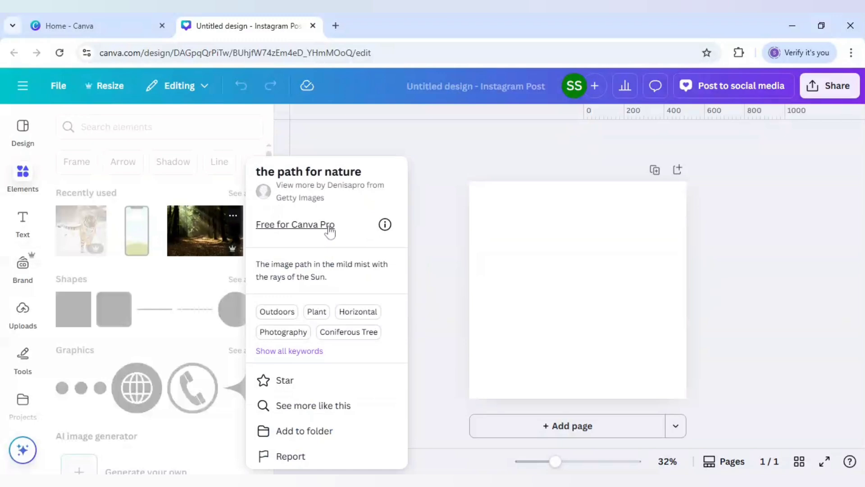
{"action": "left_click", "coordinate": [205, 233]}
{"action": "left_click", "coordinate": [205, 233]}
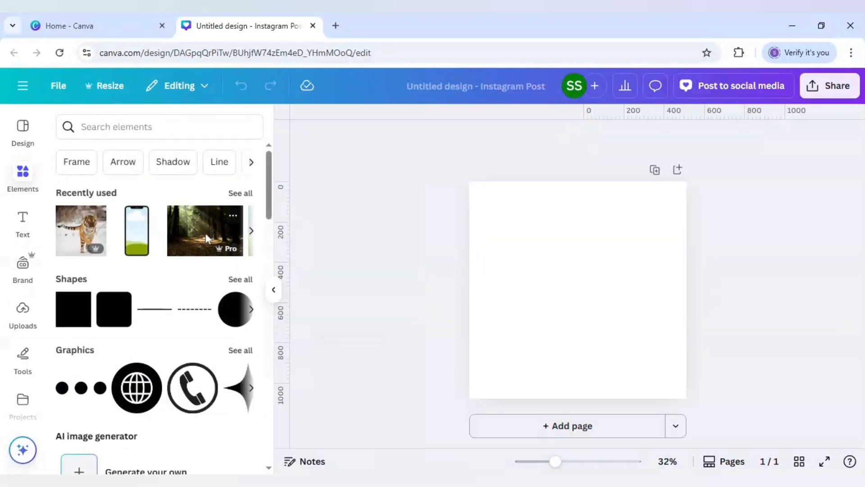
Set the forest photo as the page background, then enlarge and crop it to frame the path.
{"action": "right_click", "coordinate": [548, 312]}
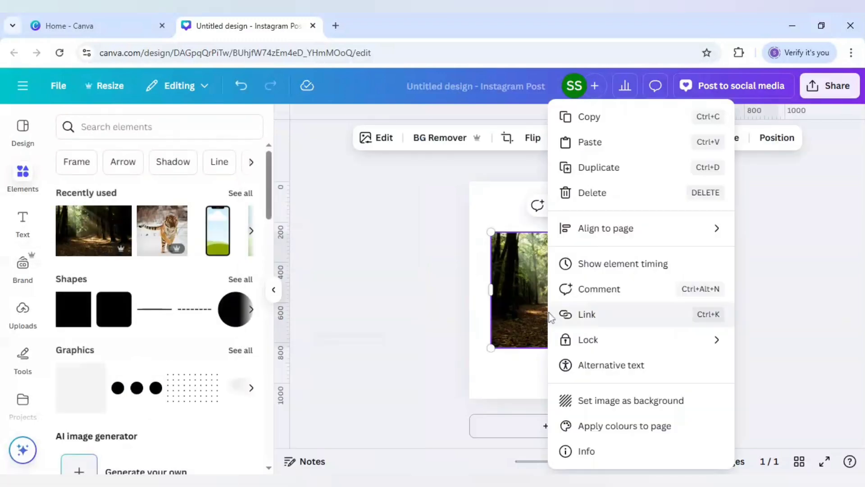
{"action": "left_click", "coordinate": [598, 402]}
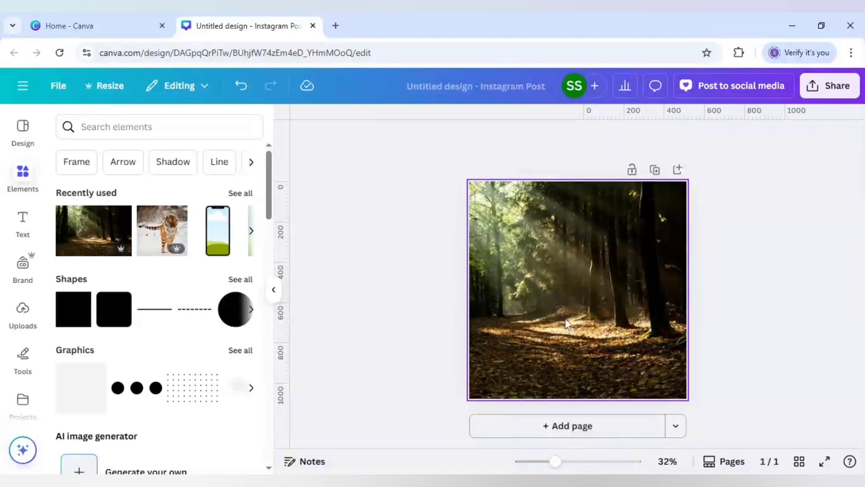
{"action": "left_click", "coordinate": [556, 301]}
{"action": "double_click", "coordinate": [556, 300]}
{"action": "left_click_drag", "start_coordinate": [556, 300], "coordinate": [583, 300]}
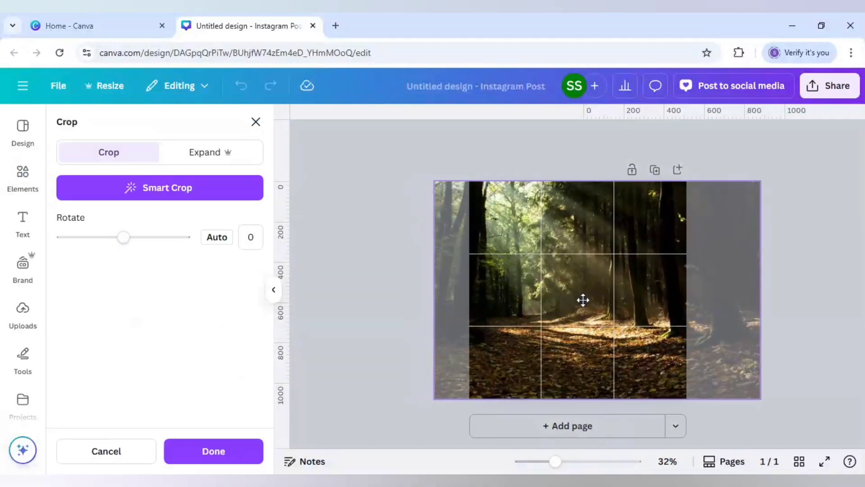
{"action": "left_click_drag", "start_coordinate": [434, 181], "coordinate": [388, 146]}
{"action": "left_click_drag", "start_coordinate": [564, 245], "coordinate": [599, 248]}
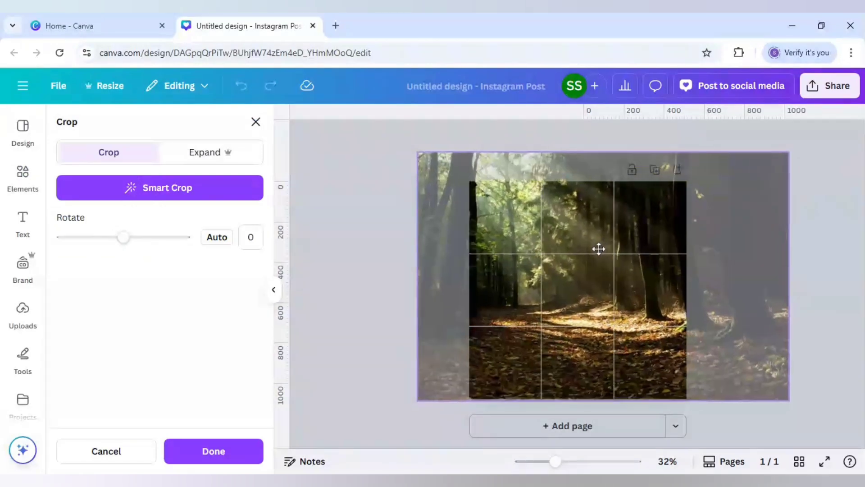
{"action": "left_click", "coordinate": [386, 260]}
{"action": "left_click", "coordinate": [331, 251]}
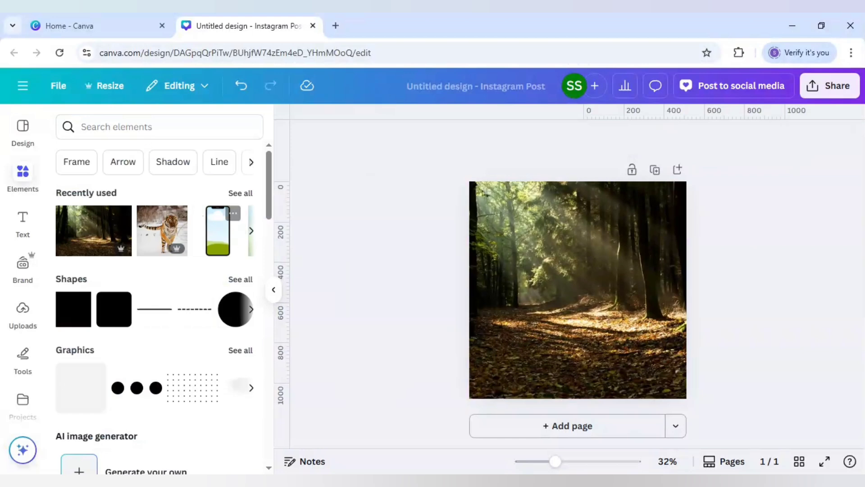
Search elements for 'phone frame' and show only the Frames results.
{"action": "left_click", "coordinate": [158, 127]}
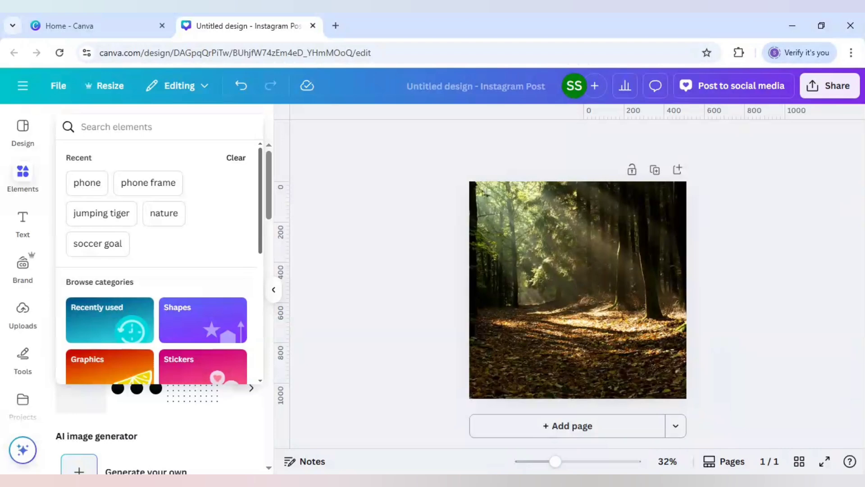
{"action": "type", "text": "phone frame"}
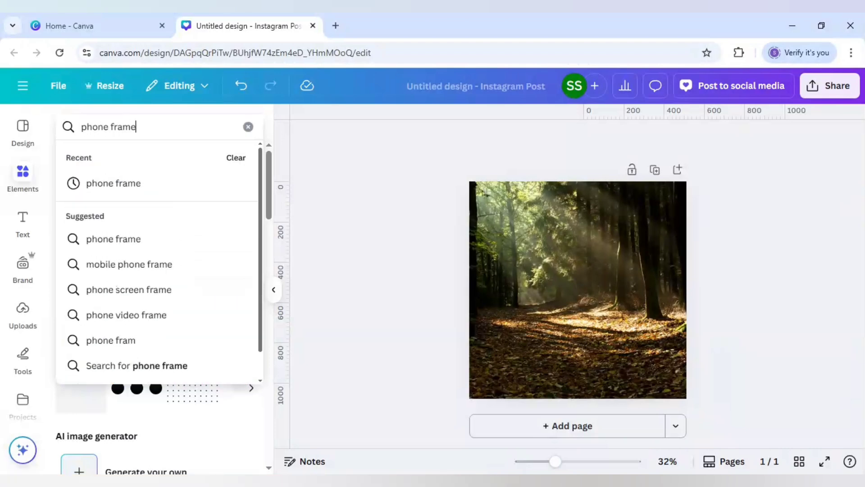
{"action": "key", "text": "Return"}
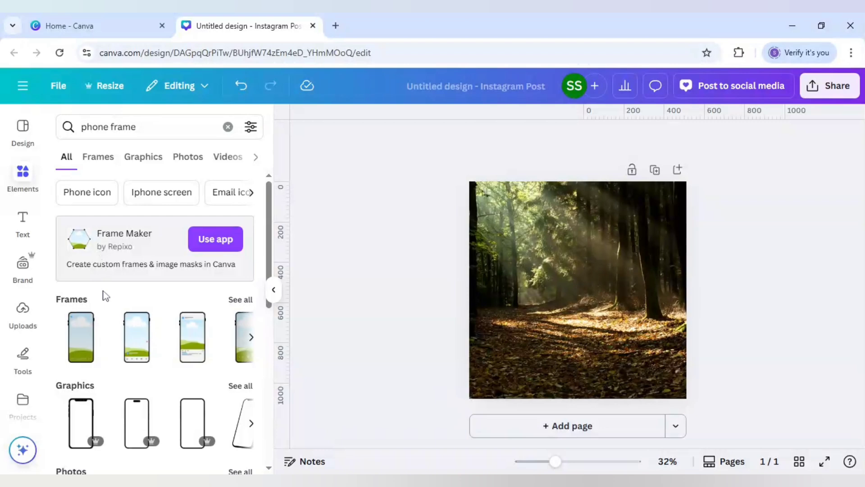
{"action": "left_click", "coordinate": [240, 300]}
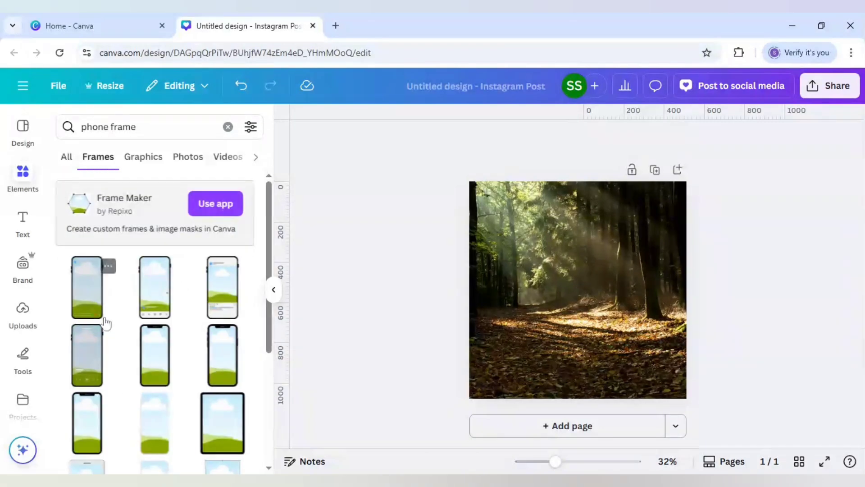
{"action": "scroll", "coordinate": [106, 332], "scroll_direction": "down", "scroll_amount": 2}
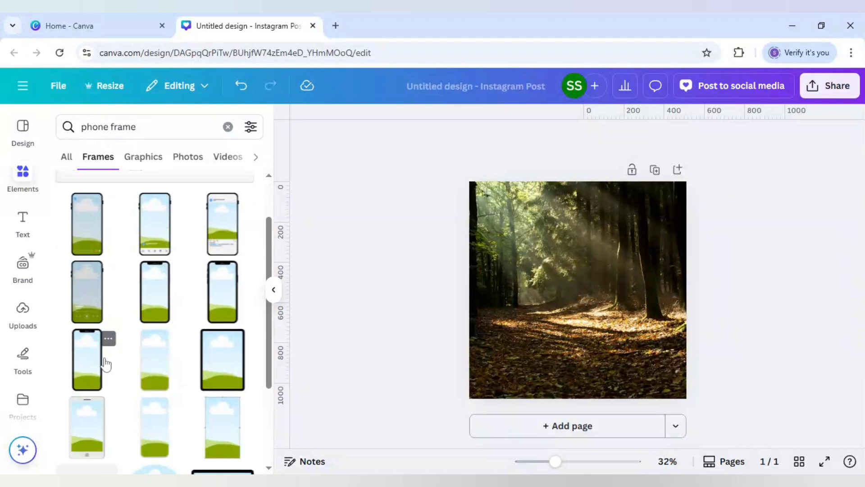
Add an upright phone frame, enlarge it with its corner handles and centre it on the page.
{"action": "left_click", "coordinate": [87, 371]}
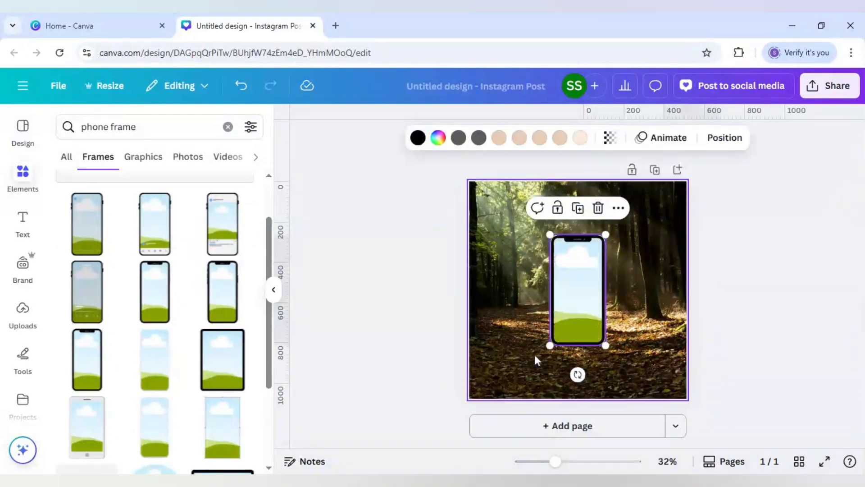
{"action": "left_click_drag", "start_coordinate": [549, 347], "coordinate": [511, 384]}
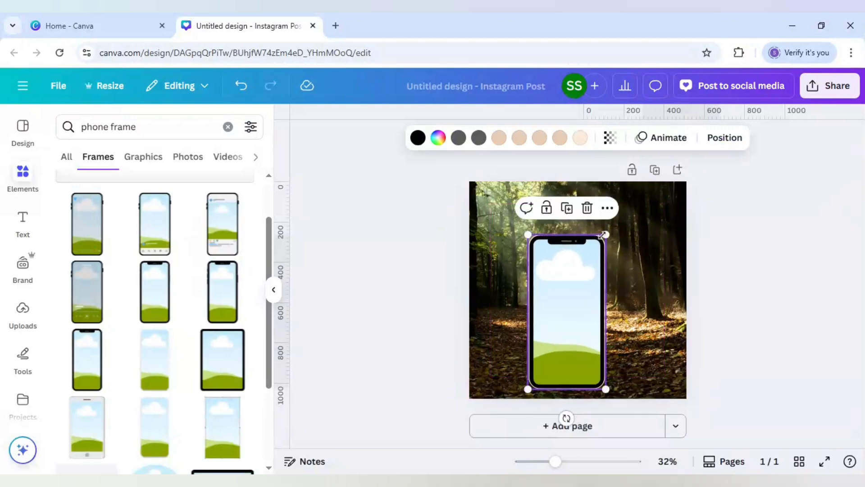
{"action": "left_click_drag", "start_coordinate": [606, 235], "coordinate": [622, 222]}
{"action": "left_click_drag", "start_coordinate": [580, 272], "coordinate": [591, 260]}
{"action": "left_click", "coordinate": [736, 280]}
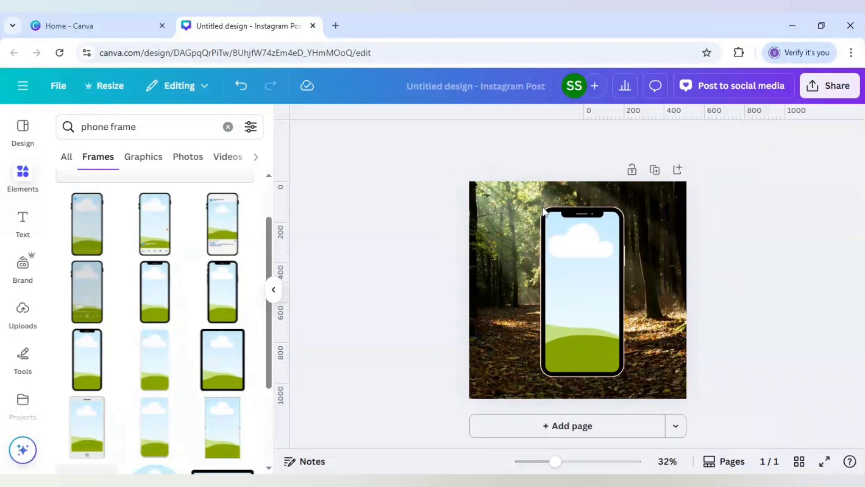
{"action": "left_click", "coordinate": [566, 263]}
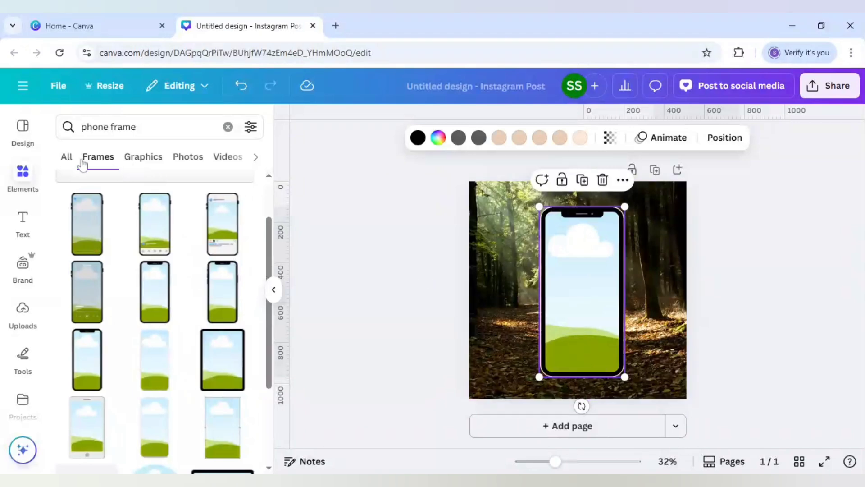
{"action": "left_click", "coordinate": [228, 128]}
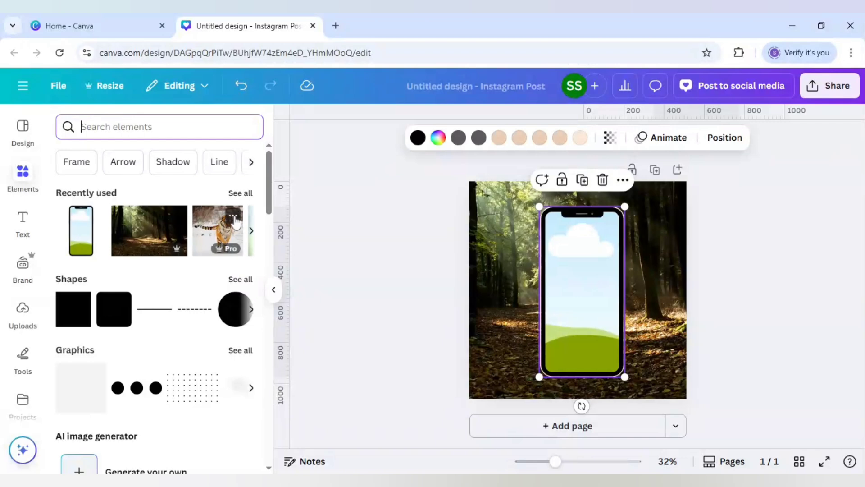
Drop the snowy Tiger Jumping photo into the phone frame so it fills the screen.
{"action": "left_click", "coordinate": [233, 218]}
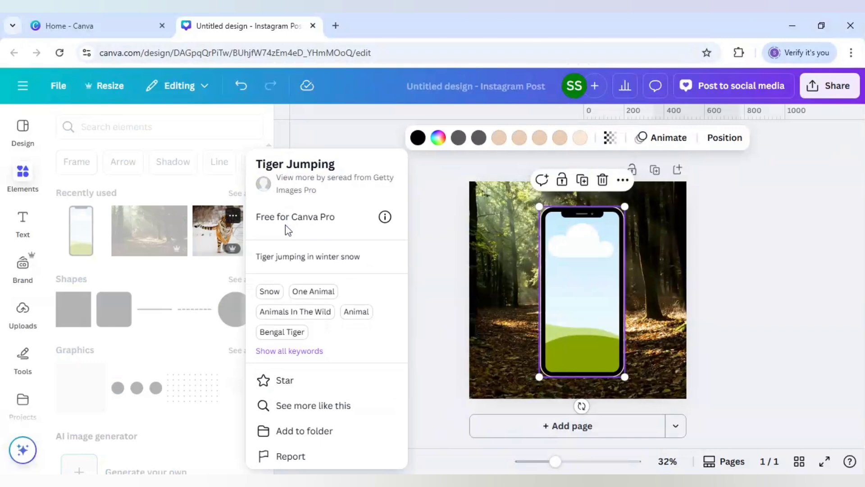
{"action": "left_click", "coordinate": [206, 232]}
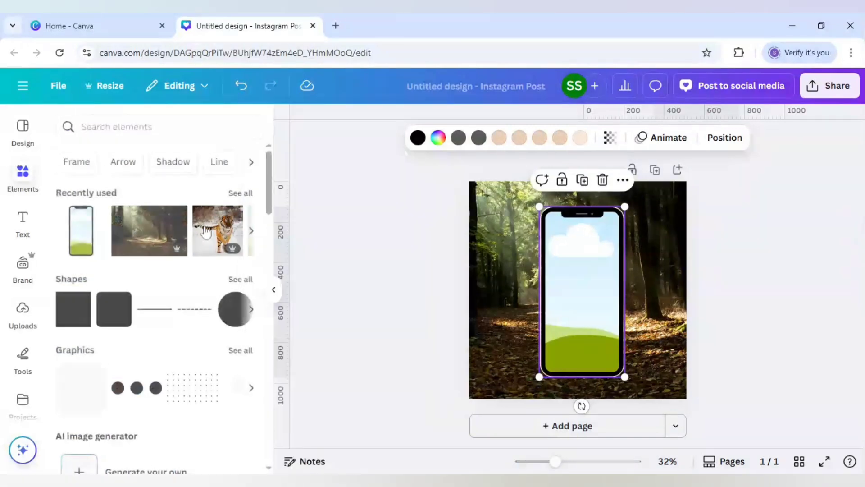
{"action": "left_click", "coordinate": [206, 232]}
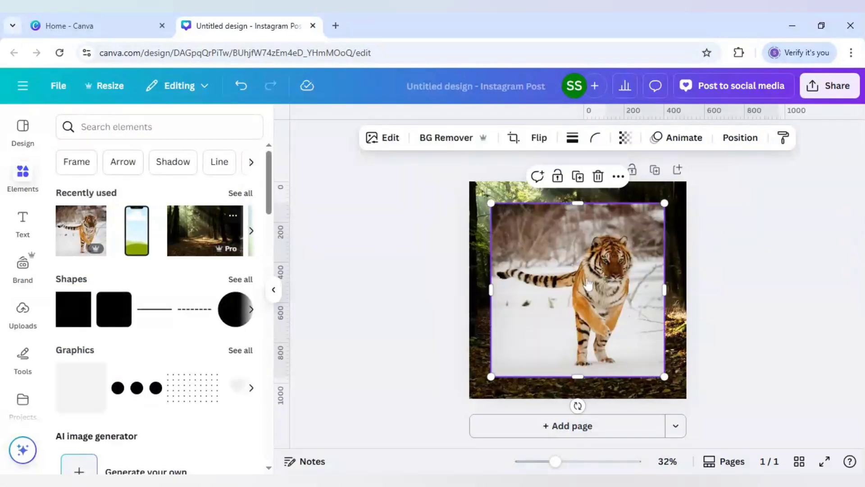
{"action": "left_click_drag", "start_coordinate": [593, 281], "coordinate": [576, 273]}
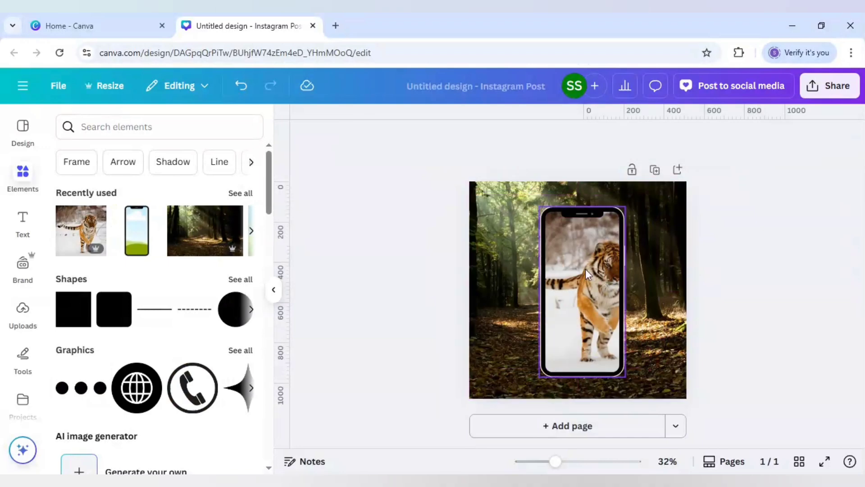
Enlarge and reposition the tiger photo inside the phone frame so its head and body fill it.
{"action": "double_click", "coordinate": [591, 280]}
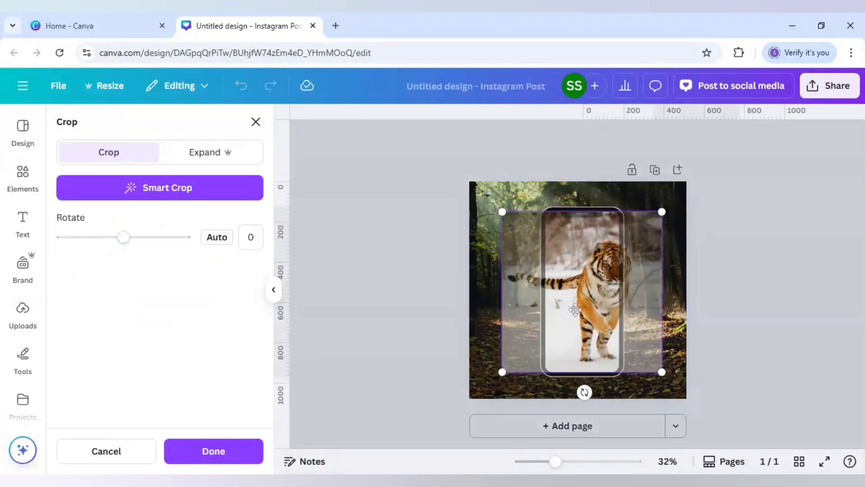
{"action": "left_click_drag", "start_coordinate": [502, 373], "coordinate": [431, 443]}
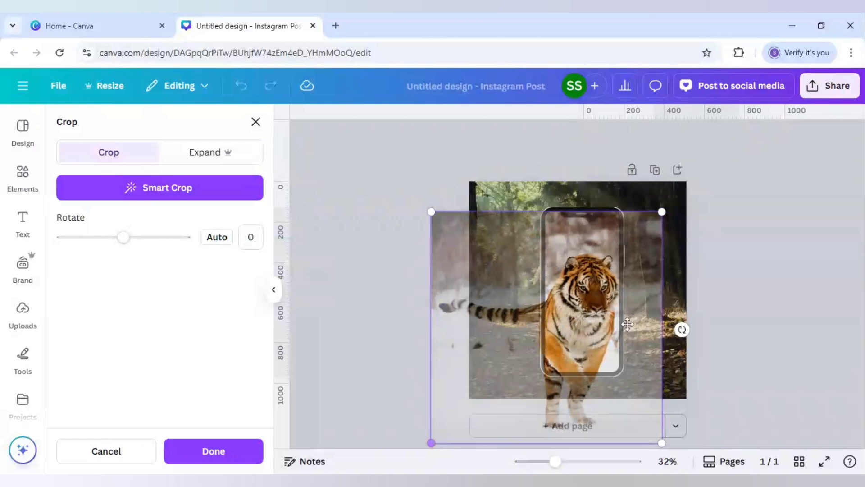
{"action": "left_click_drag", "start_coordinate": [662, 211], "coordinate": [697, 176]}
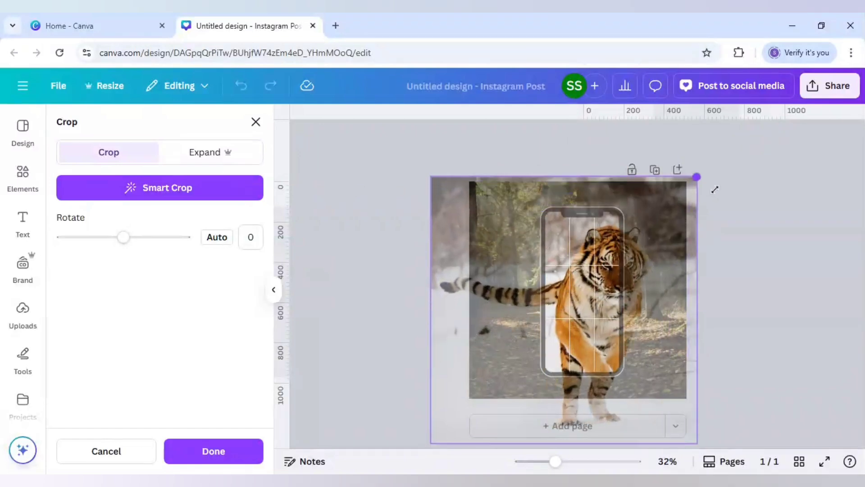
{"action": "left_click_drag", "start_coordinate": [634, 283], "coordinate": [638, 274]}
{"action": "left_click_drag", "start_coordinate": [692, 173], "coordinate": [674, 192]}
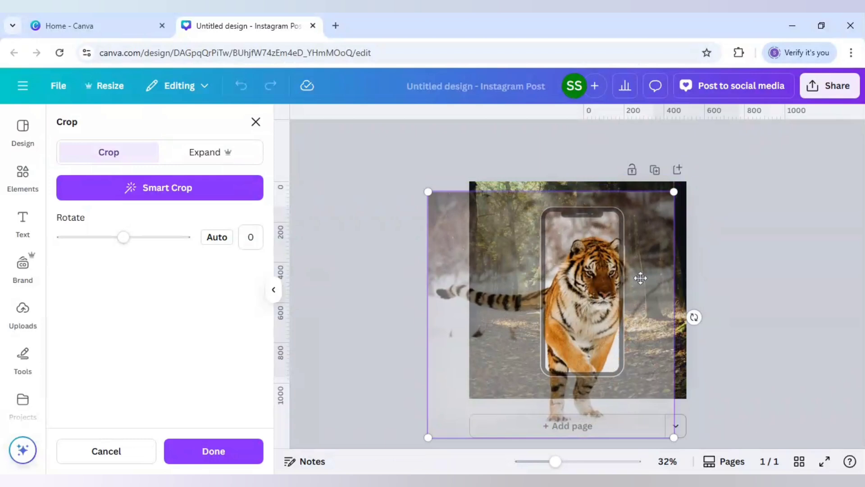
{"action": "left_click_drag", "start_coordinate": [640, 278], "coordinate": [665, 263]}
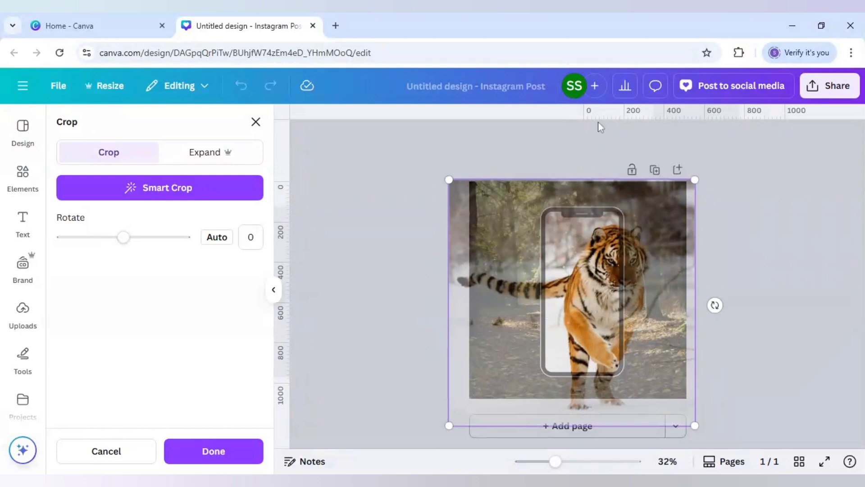
Add horizontal ruler guides at the phone frame's top and bottom edges and apply the crop.
{"action": "left_click_drag", "start_coordinate": [598, 115], "coordinate": [580, 226]}
{"action": "left_click_drag", "start_coordinate": [621, 116], "coordinate": [586, 368]}
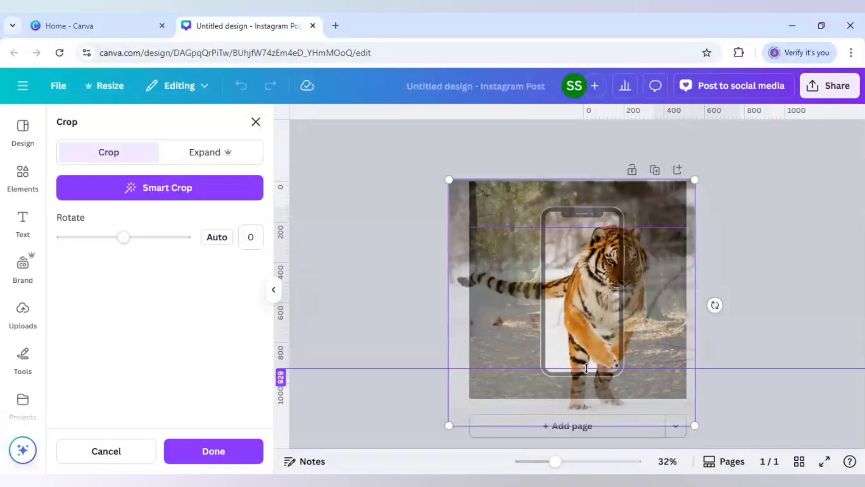
{"action": "left_click_drag", "start_coordinate": [586, 369], "coordinate": [587, 368]}
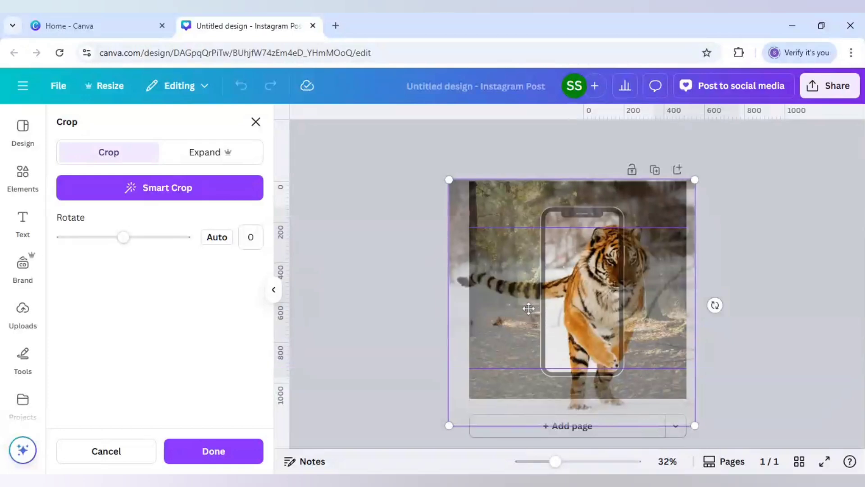
{"action": "left_click", "coordinate": [242, 451]}
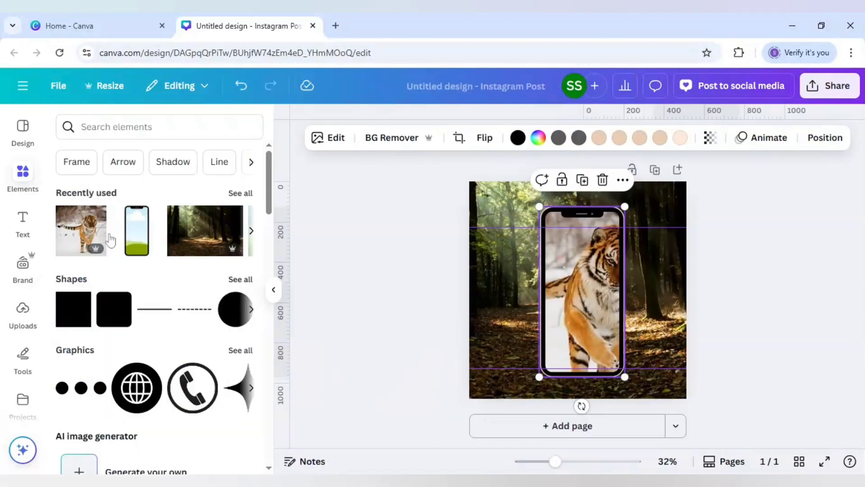
Add a second copy of the tiger photo and remove its background with BG Remover.
{"action": "left_click", "coordinate": [87, 232]}
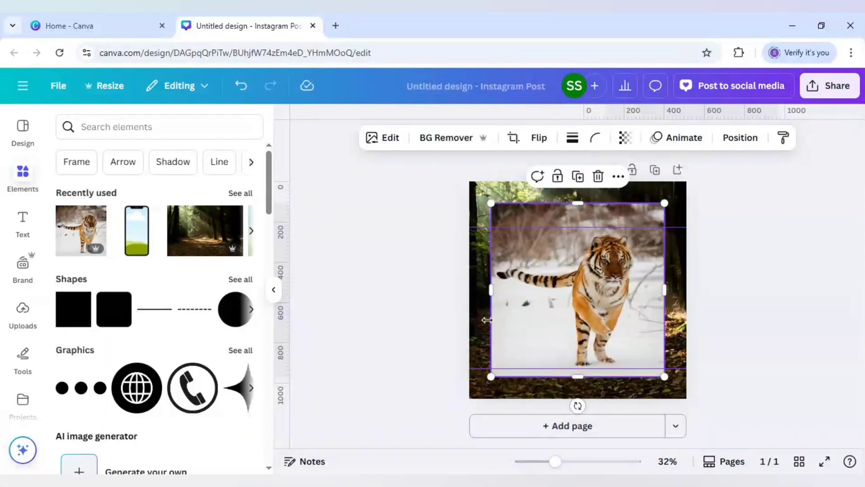
{"action": "left_click", "coordinate": [439, 139]}
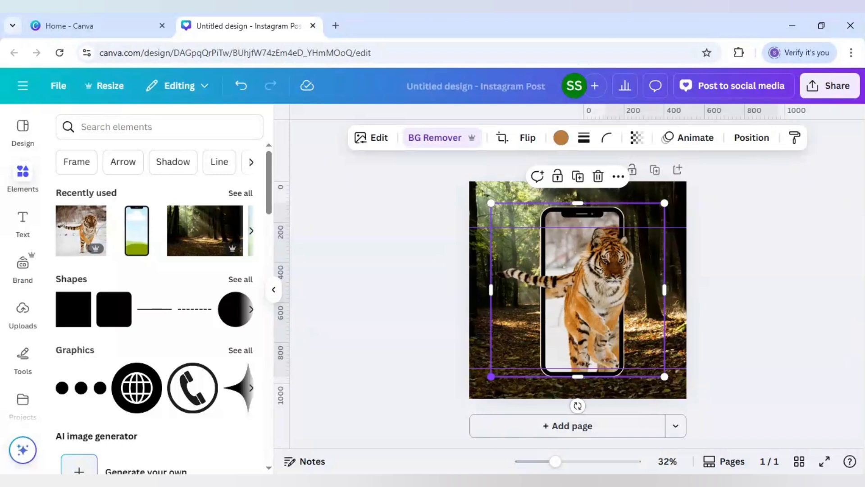
Enlarge and position the cutout tiger, then trim its left side, tail and bottom to the frame's guide.
{"action": "left_click_drag", "start_coordinate": [491, 379], "coordinate": [431, 471]}
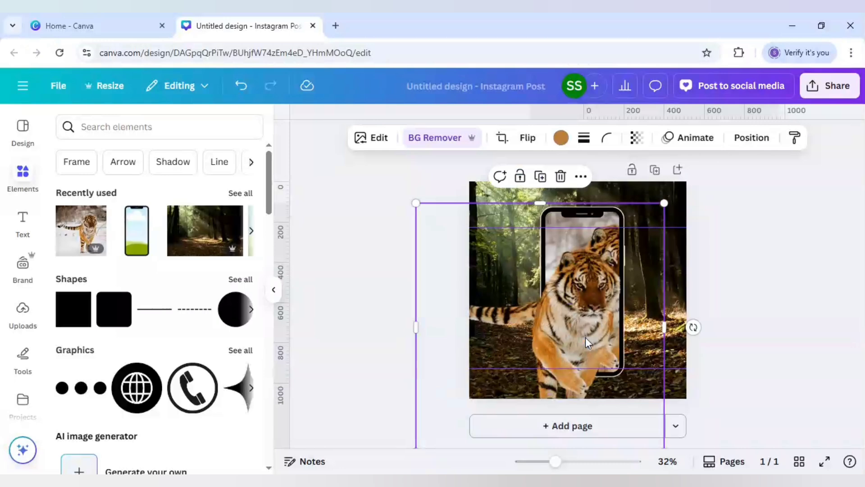
{"action": "left_click_drag", "start_coordinate": [585, 337], "coordinate": [617, 315]}
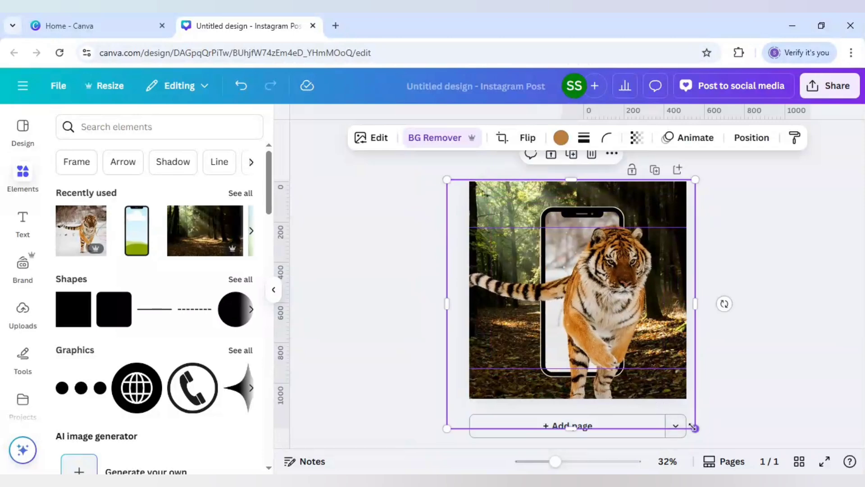
{"action": "left_click_drag", "start_coordinate": [694, 427], "coordinate": [690, 425]}
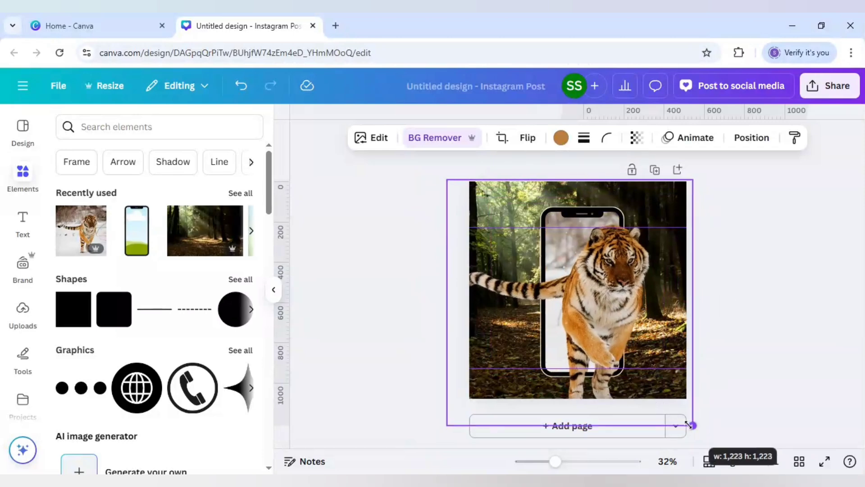
{"action": "left_click_drag", "start_coordinate": [692, 425], "coordinate": [692, 425]}
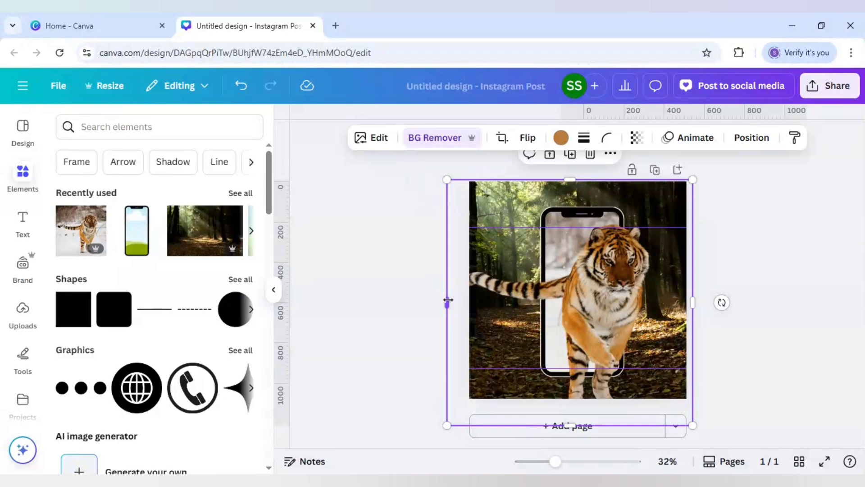
{"action": "left_click_drag", "start_coordinate": [448, 304], "coordinate": [557, 301]}
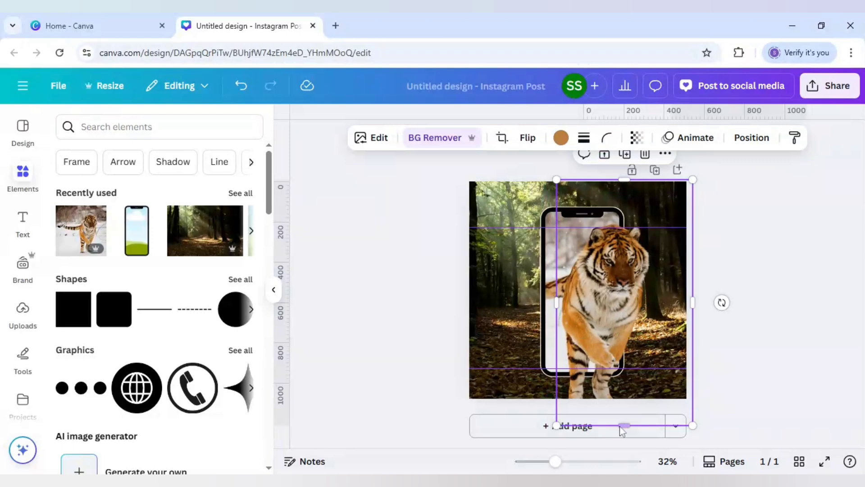
{"action": "left_click_drag", "start_coordinate": [619, 423], "coordinate": [617, 368]}
Drag both horizontal guides off the page and zoom the view to 63%.
{"action": "left_click", "coordinate": [719, 363]}
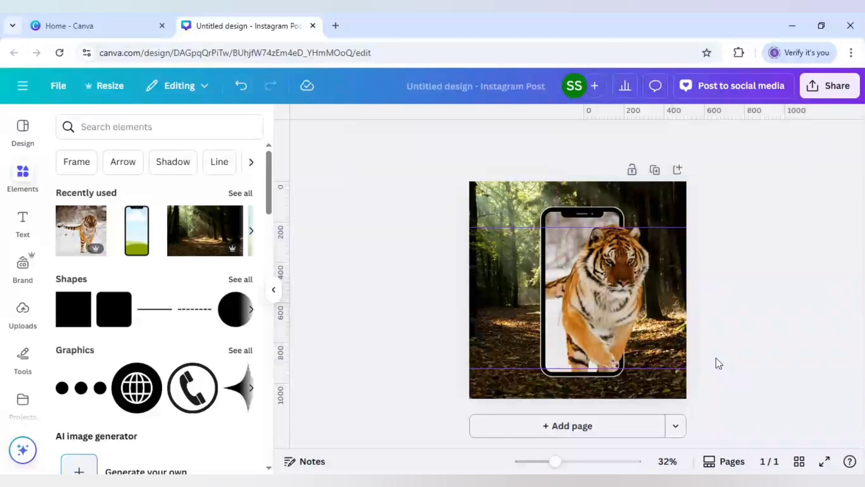
{"action": "left_click_drag", "start_coordinate": [522, 227], "coordinate": [521, 113]}
{"action": "left_click_drag", "start_coordinate": [524, 368], "coordinate": [533, 426]}
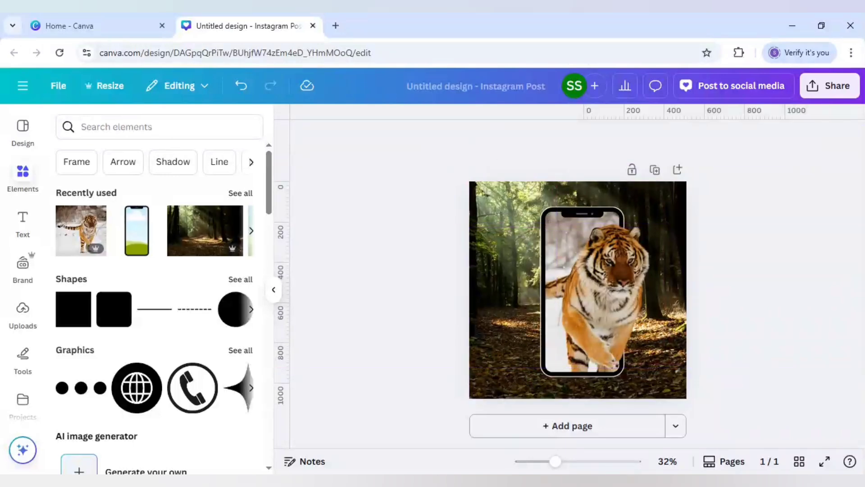
{"action": "left_click", "coordinate": [577, 462]}
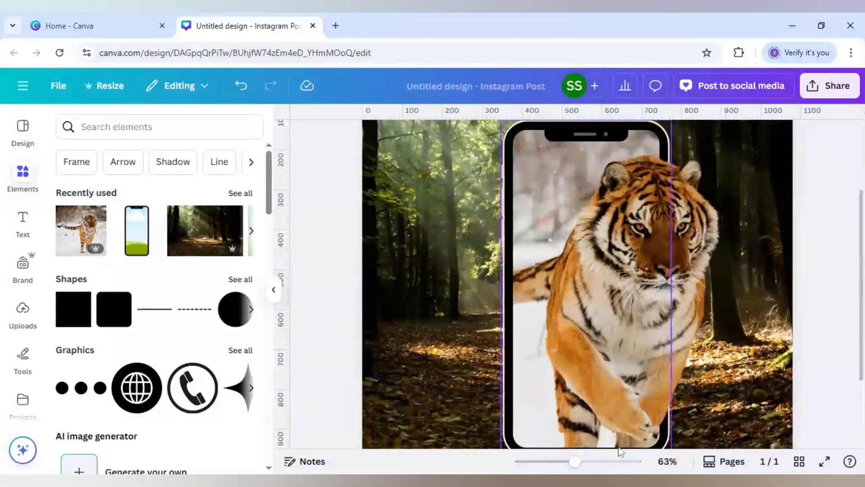